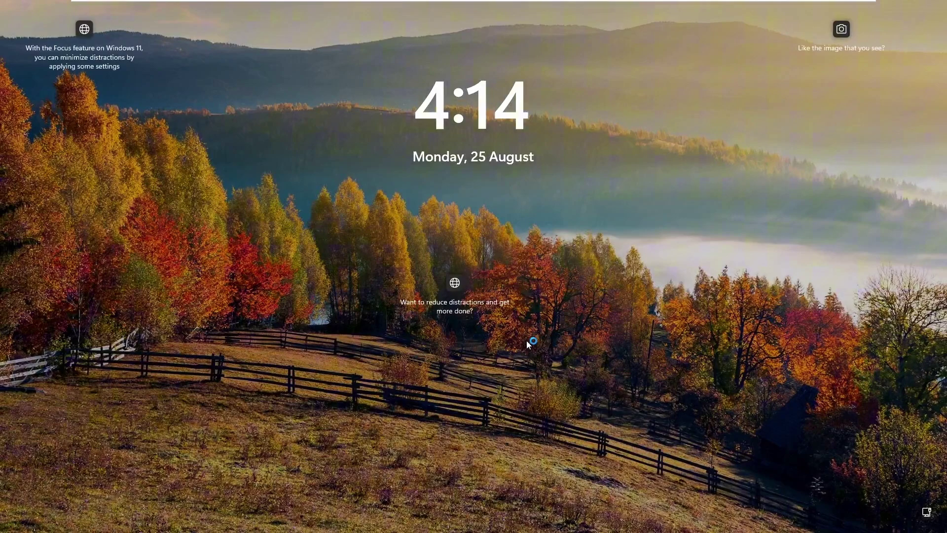
# From the lock screen, Shift-restart via Power > Restart to reach the Choose an option screen
pyautogui.click(527, 340)
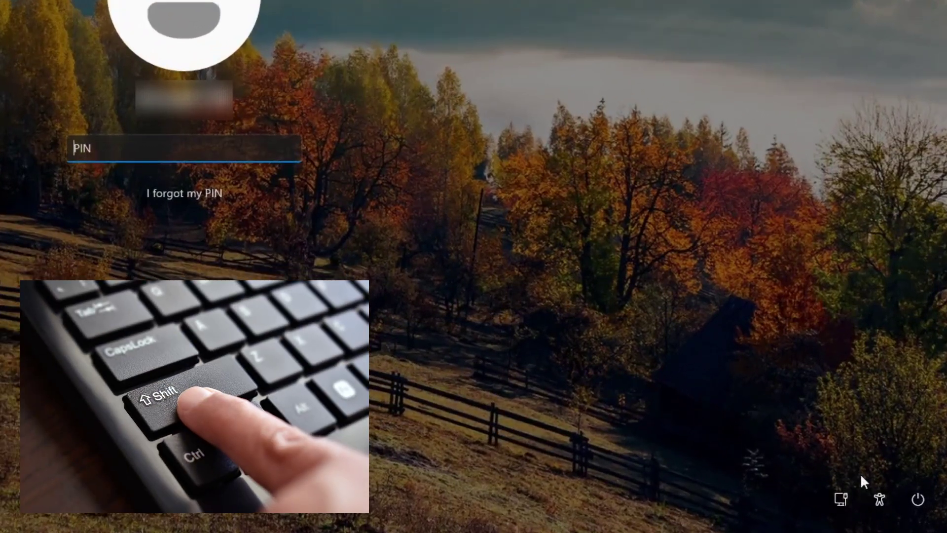
pyautogui.click(918, 499)
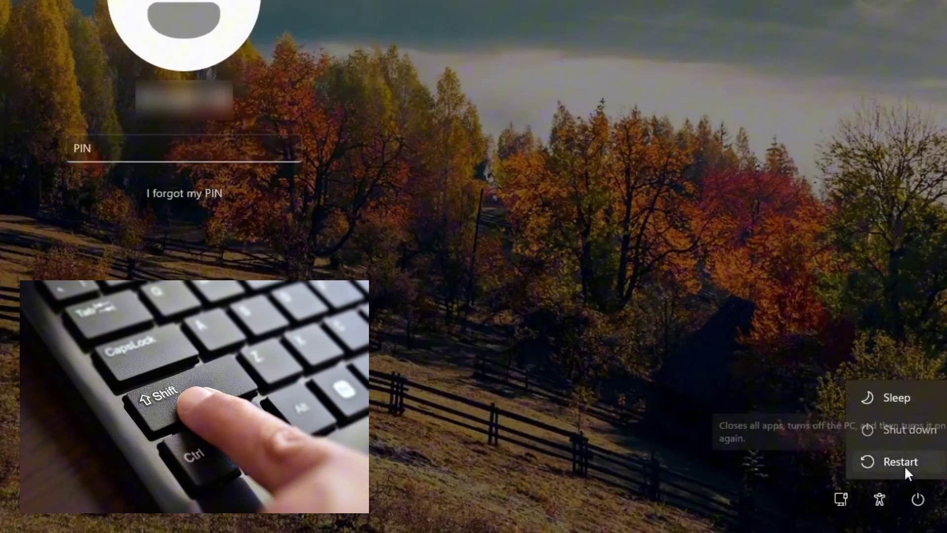
pyautogui.keyDown('shift'); pyautogui.click(905, 466); pyautogui.keyUp('shift')
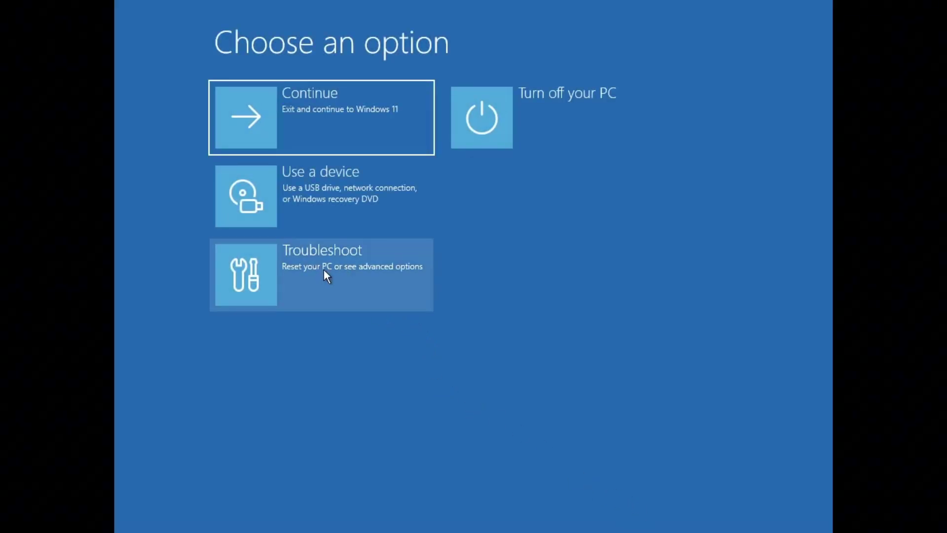
# Go to Troubleshoot > Advanced options > UEFI Firmware Settings and restart into firmware
pyautogui.click(324, 270)
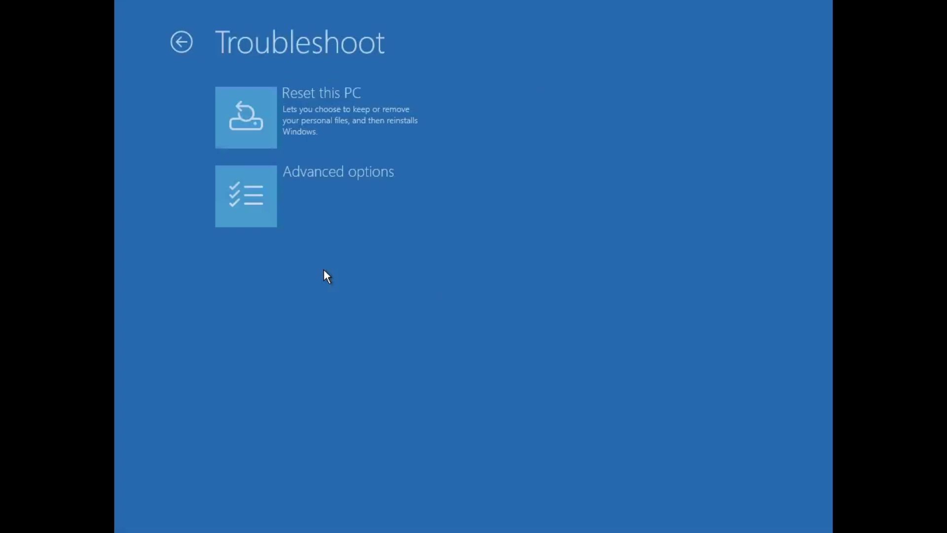
pyautogui.click(323, 187)
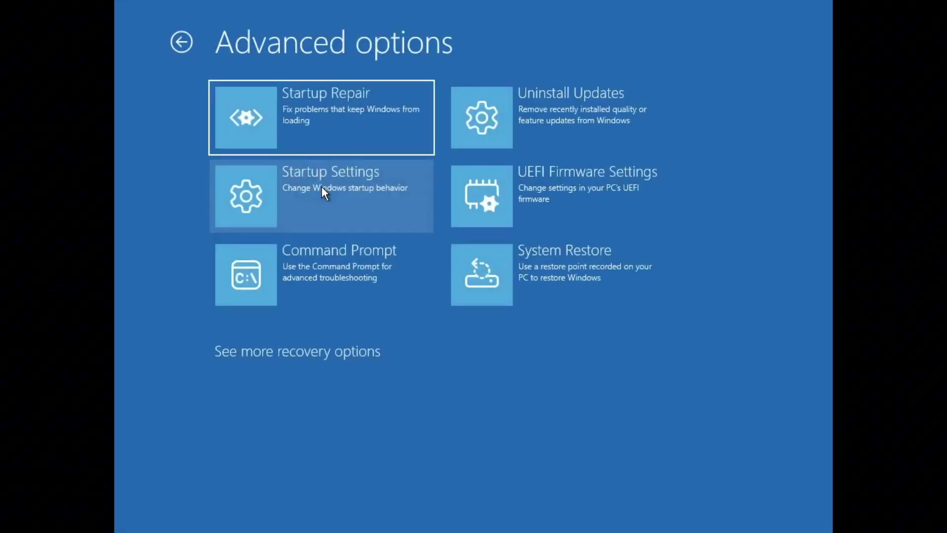
pyautogui.click(561, 181)
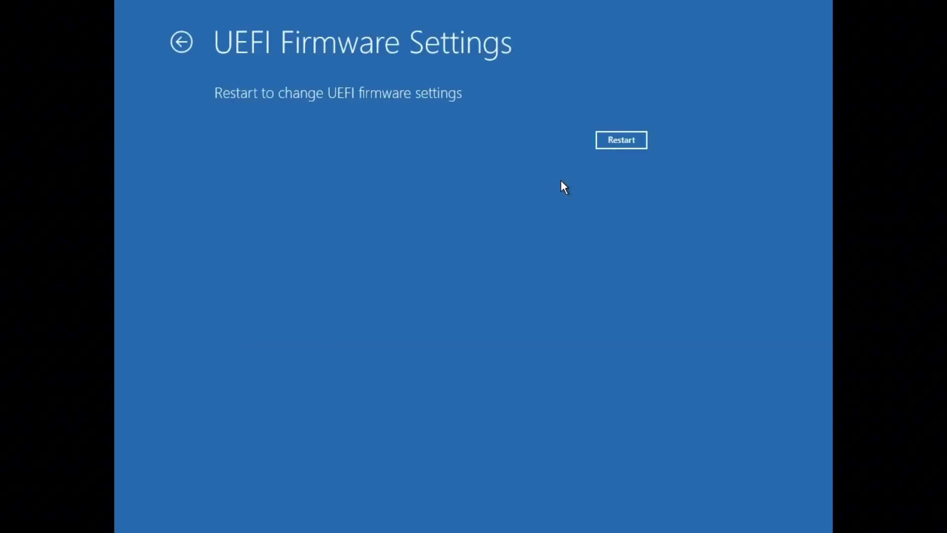
pyautogui.click(617, 142)
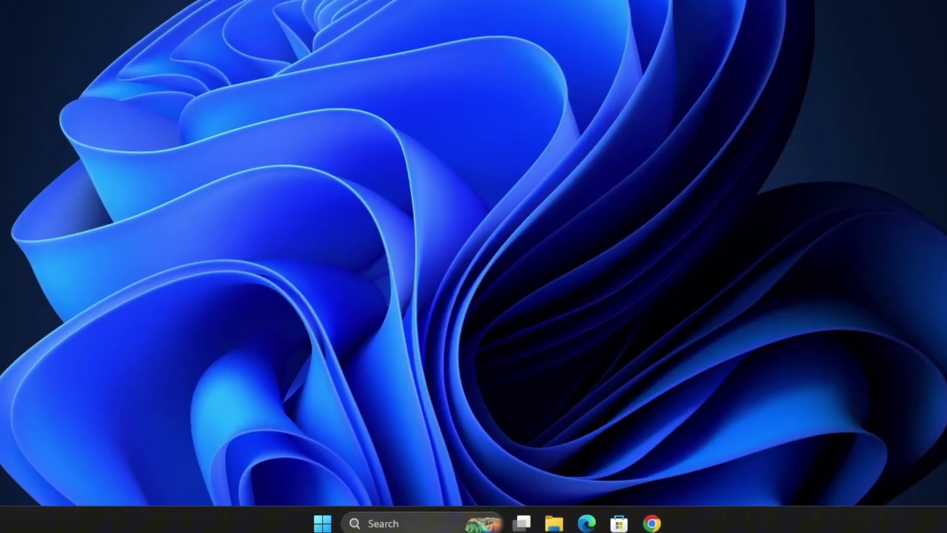
# Search 'reset' to reach Recovery settings and restart now via Advanced startup
pyautogui.press('super+s')
pyautogui.write('reset')
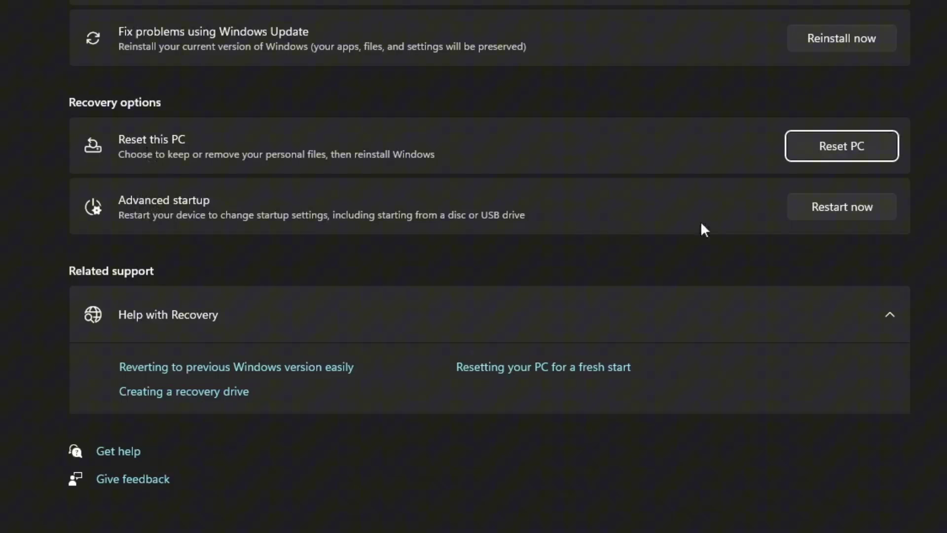
pyautogui.click(840, 203)
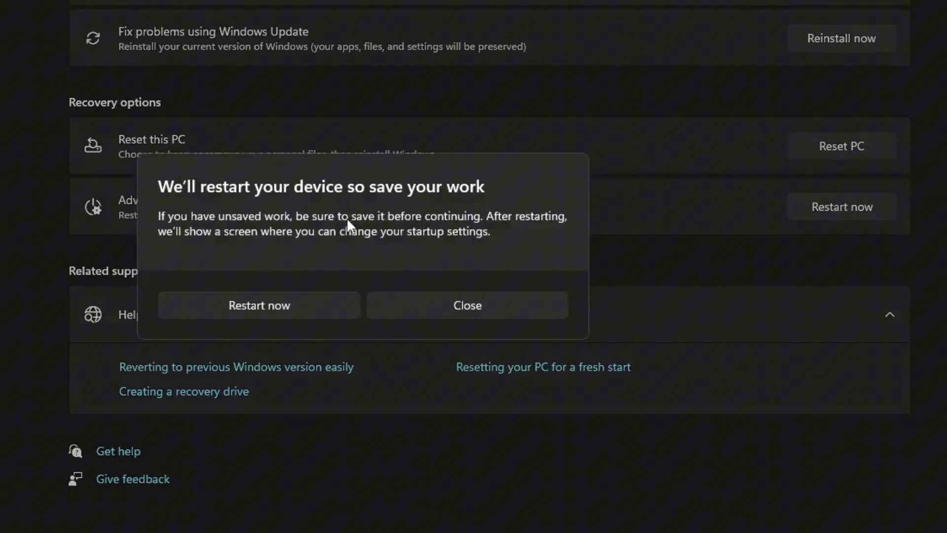
pyautogui.click(262, 306)
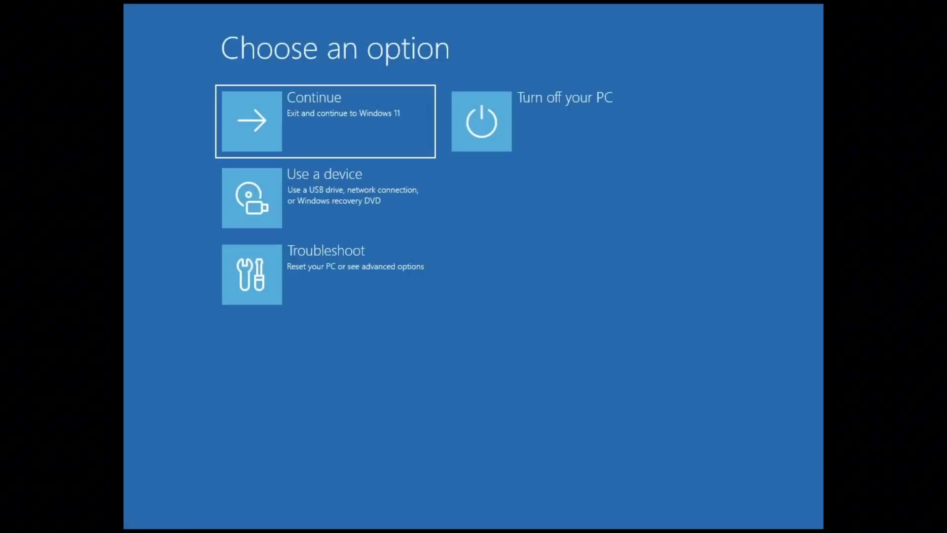
# Go to Troubleshoot > Advanced options > UEFI Firmware Settings to restart into firmware again
pyautogui.click(315, 284)
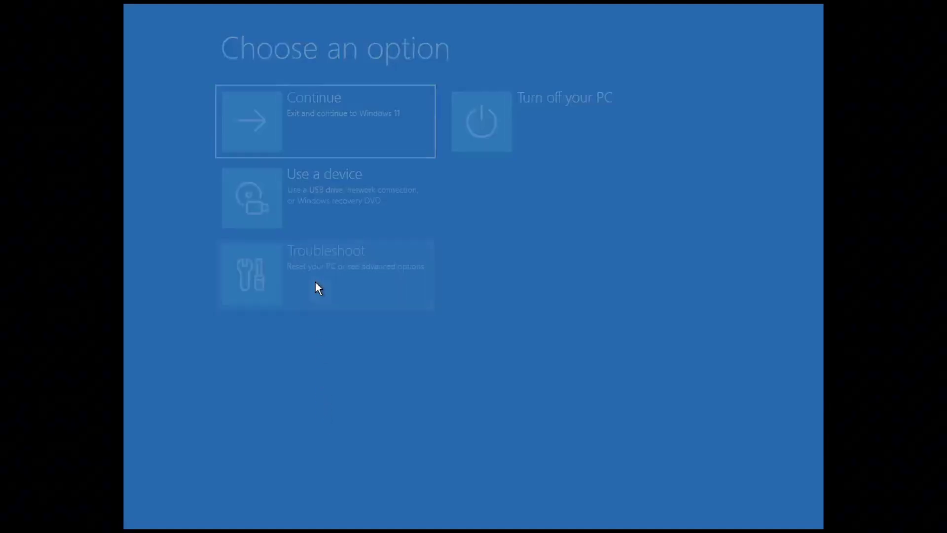
pyautogui.click(315, 181)
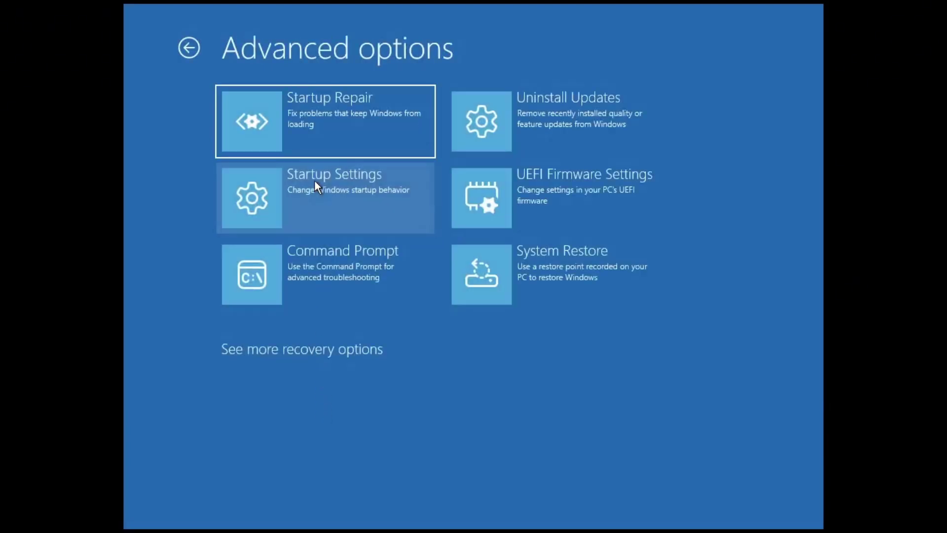
pyautogui.click(552, 184)
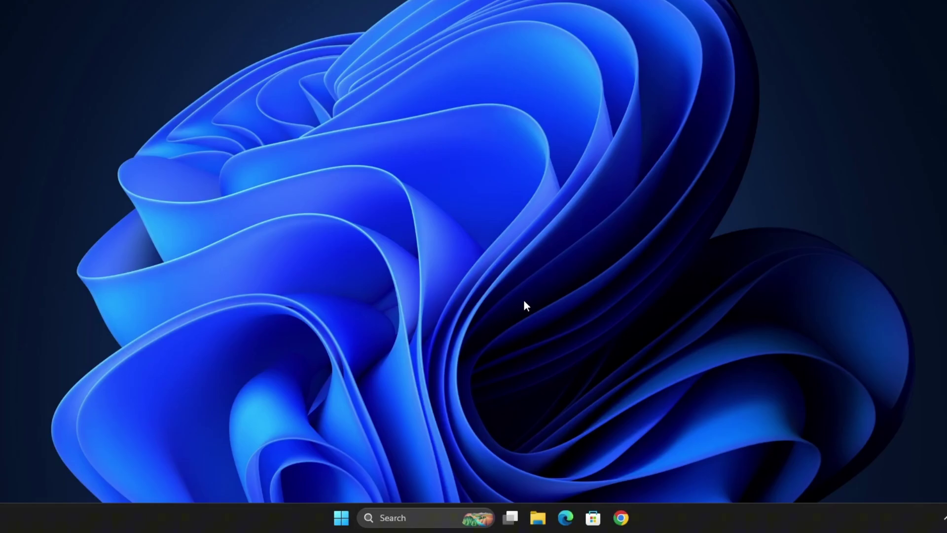
# Add a new desktop shortcut targeting 'shutdown /r /fw /t 1' and name it 'Bios'
pyautogui.rightClick(499, 303)
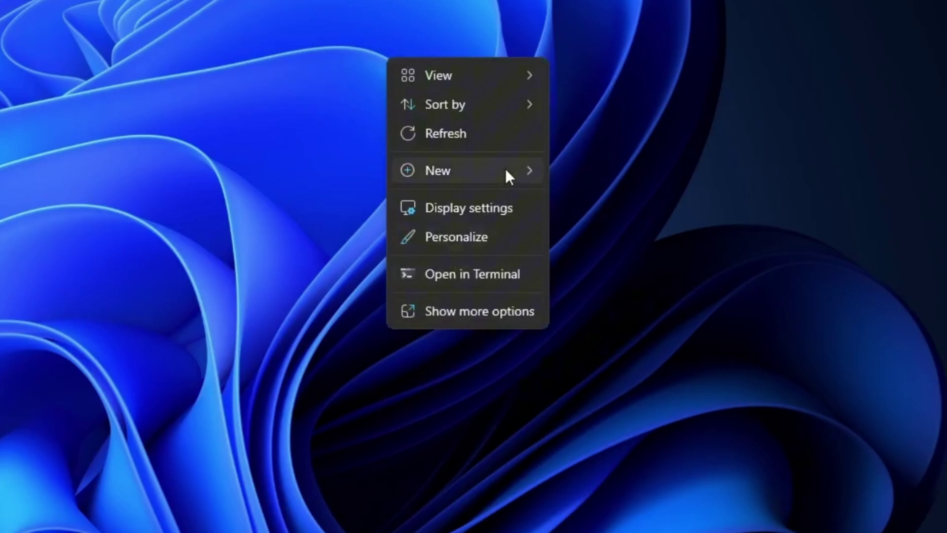
pyautogui.moveTo(506, 171)
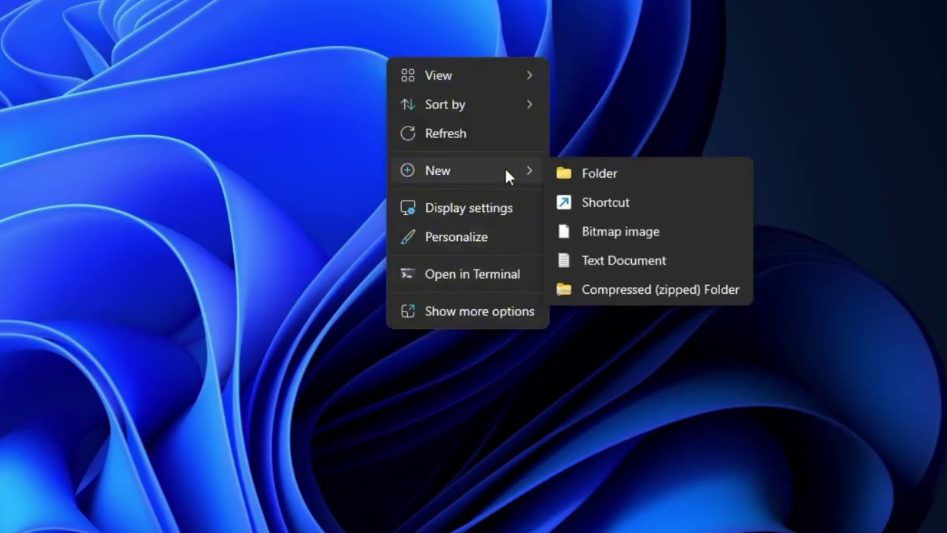
pyautogui.click(607, 203)
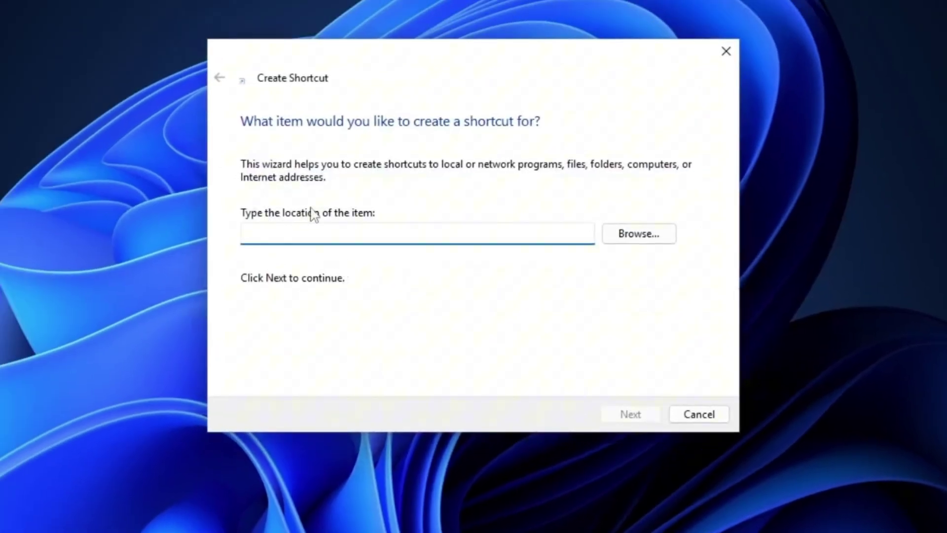
pyautogui.write('shutdown /r /f')
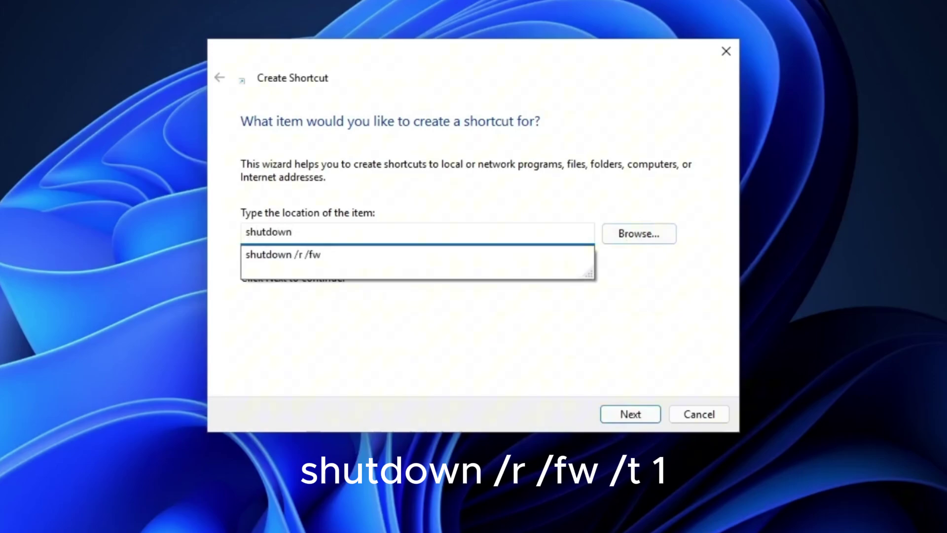
pyautogui.write('w')
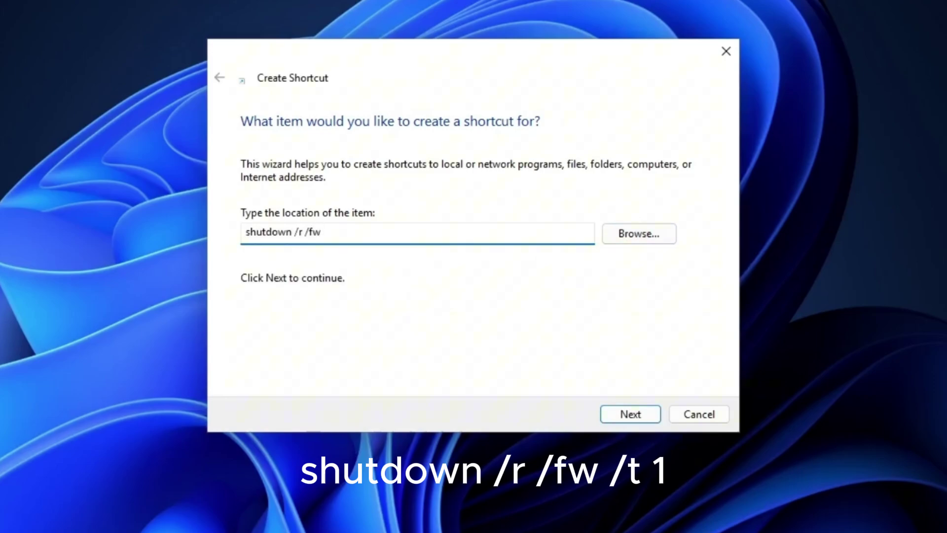
pyautogui.write(' /t 1')
pyautogui.click(630, 414)
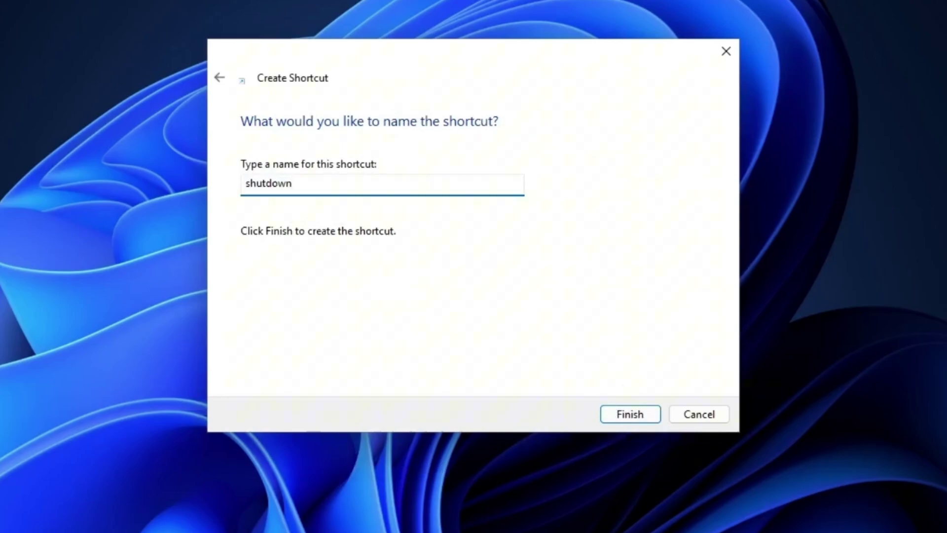
pyautogui.write('Bios')
pyautogui.click(631, 416)
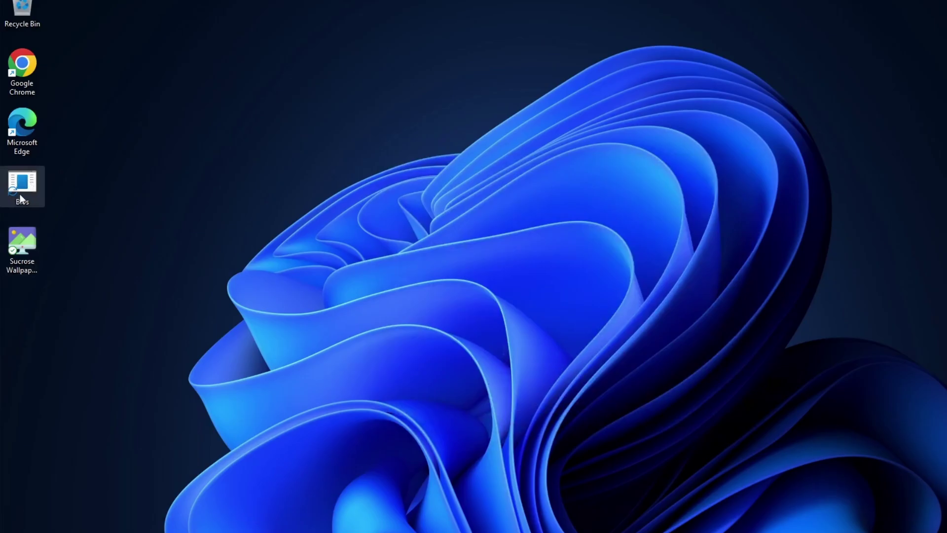
# Tick Run as administrator in the Bios shortcut's advanced properties and apply the change
pyautogui.rightClick(30, 181)
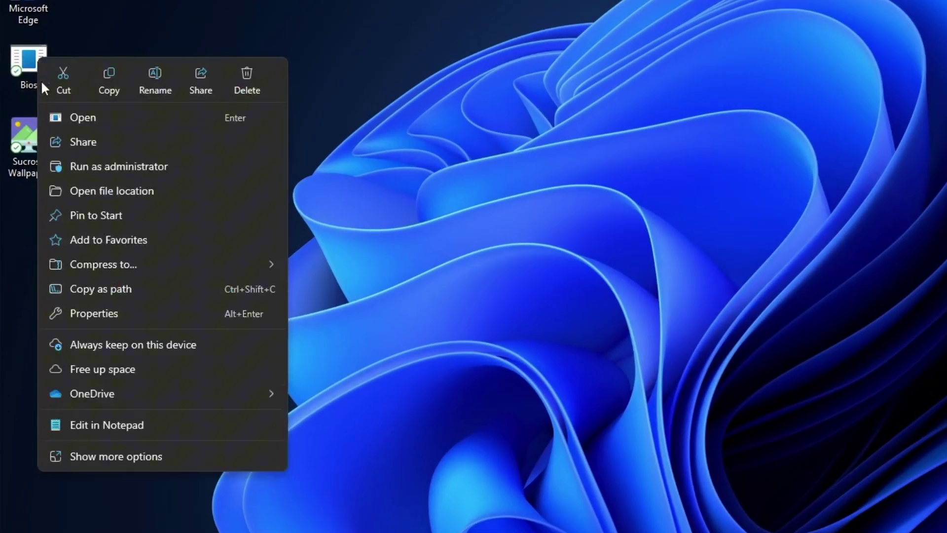
pyautogui.click(164, 456)
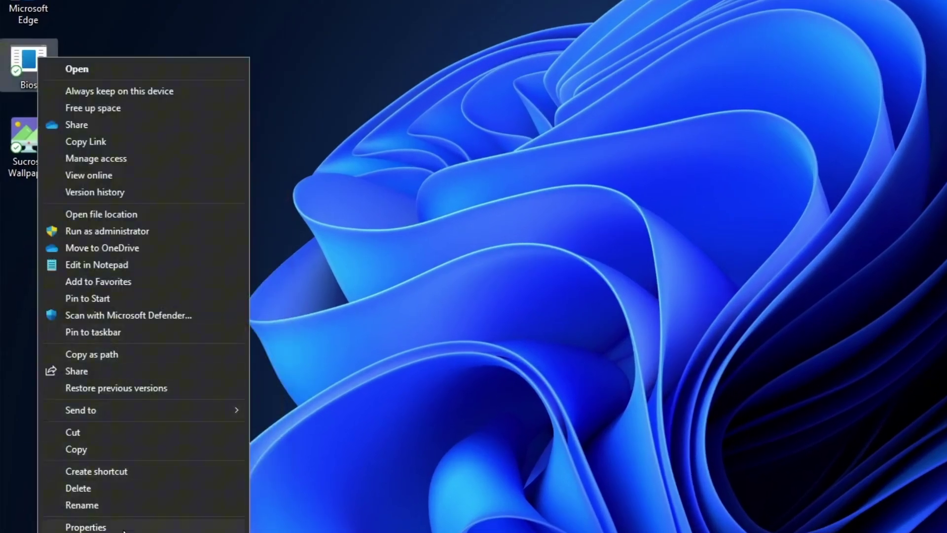
pyautogui.click(533, 347)
pyautogui.click(275, 336)
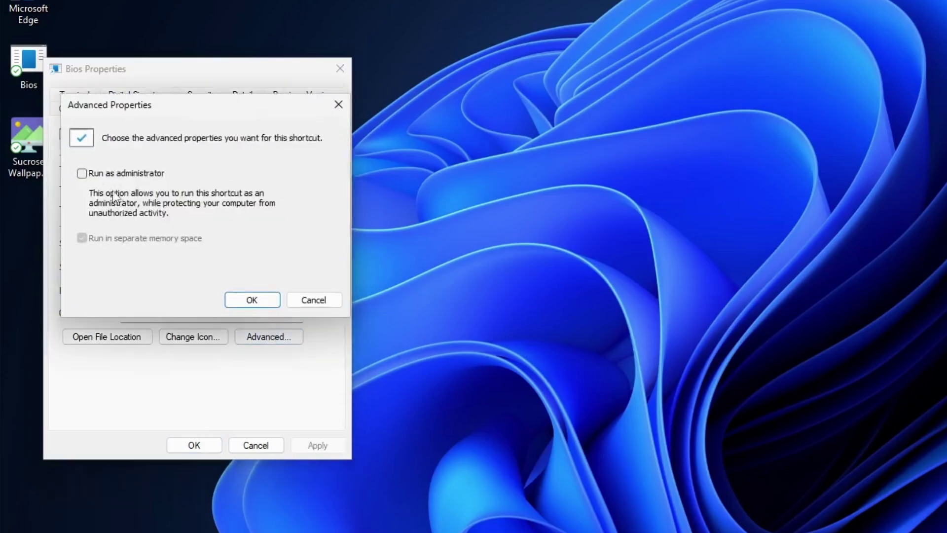
pyautogui.click(94, 174)
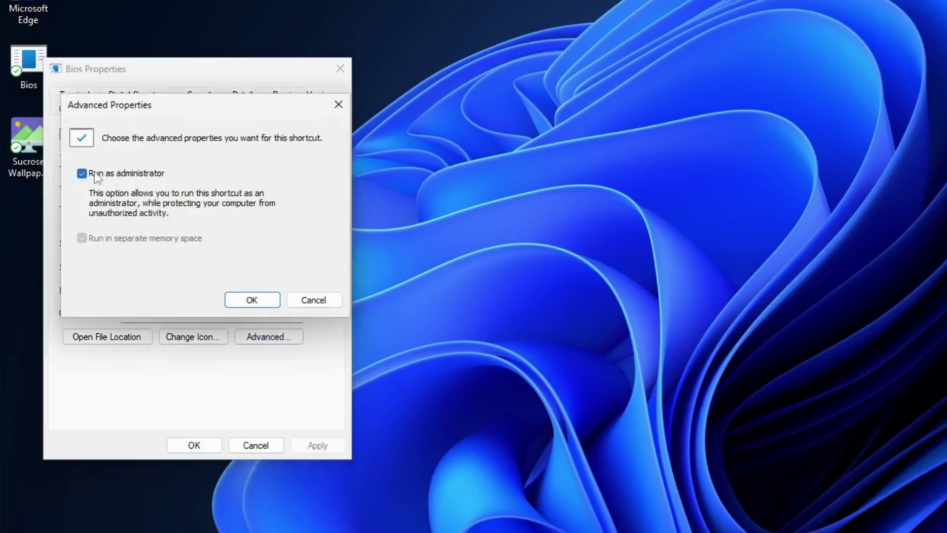
pyautogui.click(249, 300)
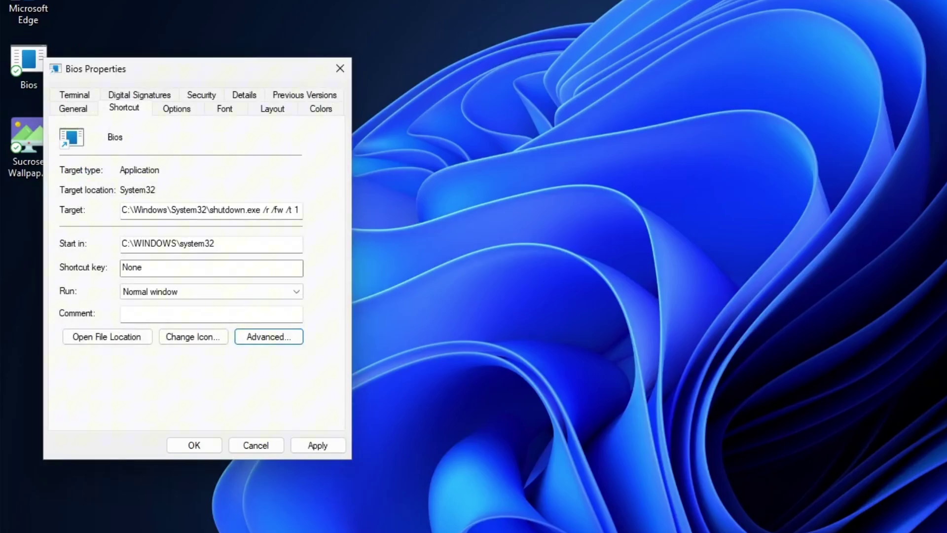
pyautogui.click(317, 444)
pyautogui.click(178, 447)
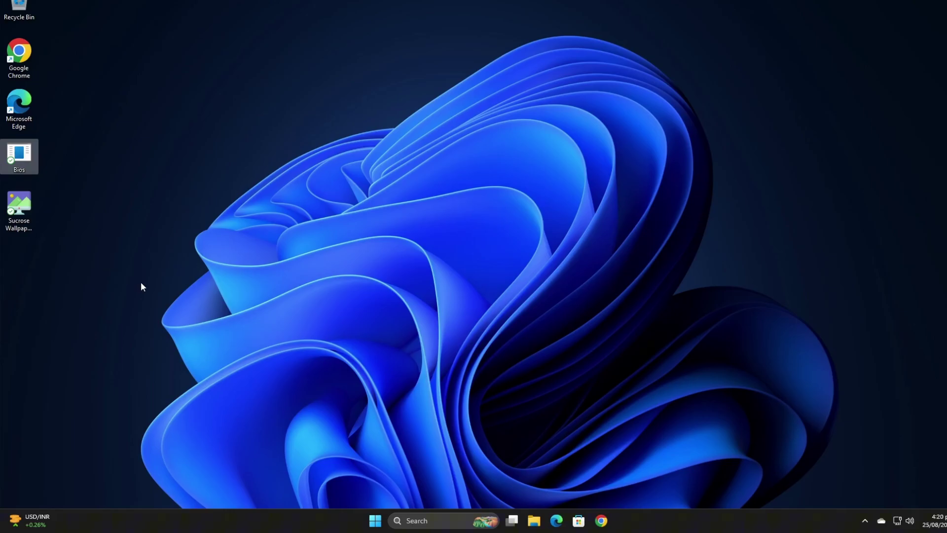
# Launch the Bios shortcut and approve the User Account Control prompt with Yes
pyautogui.doubleClick(19, 157)
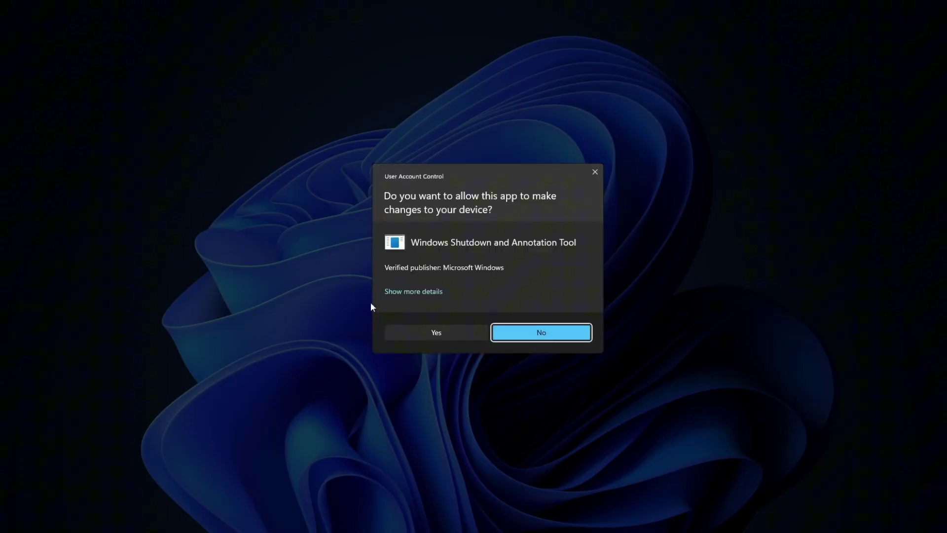
pyautogui.click(432, 330)
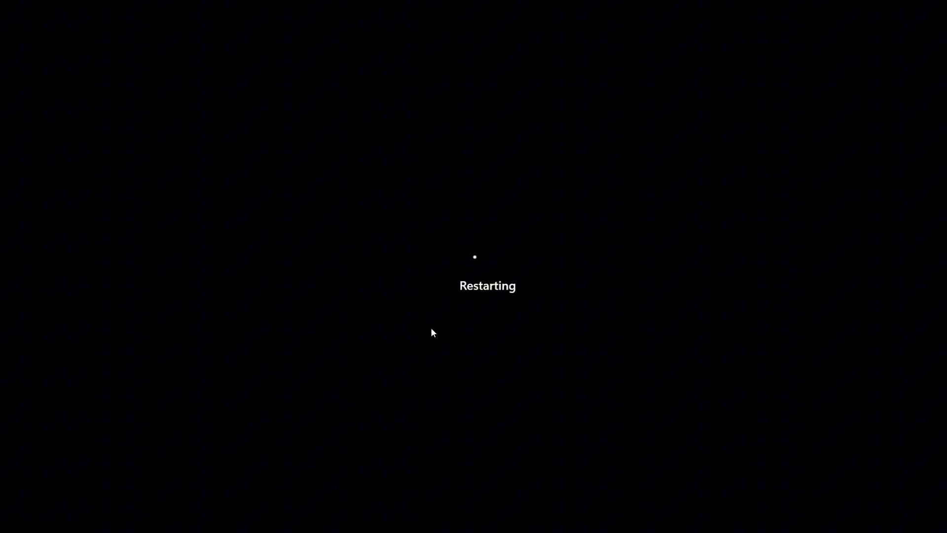